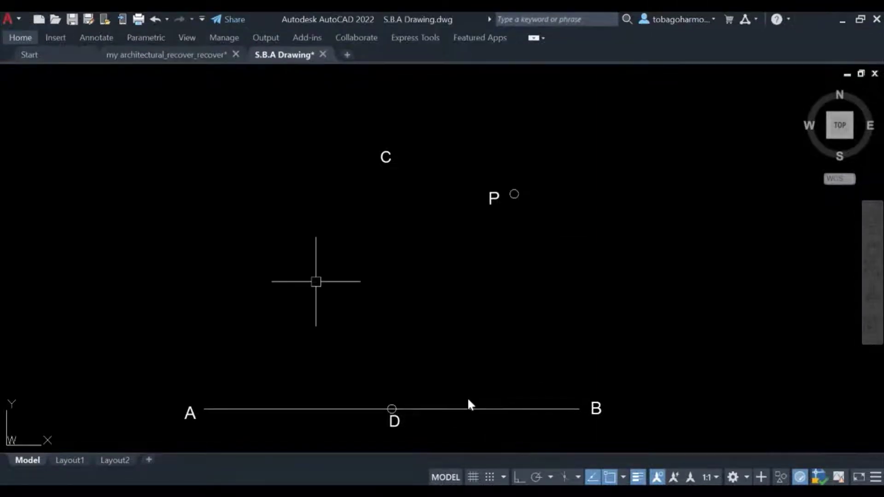
# Draw a line from point D on AB to point P.
pyautogui.write('line')
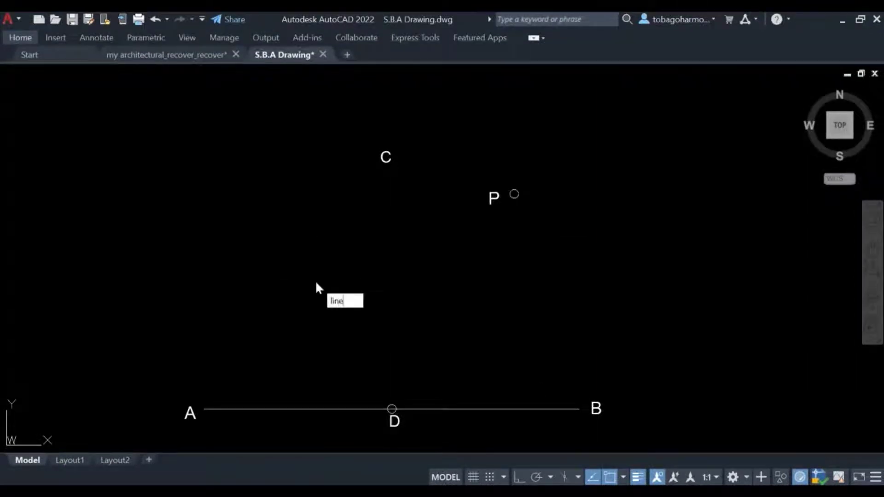
pyautogui.press('Return')
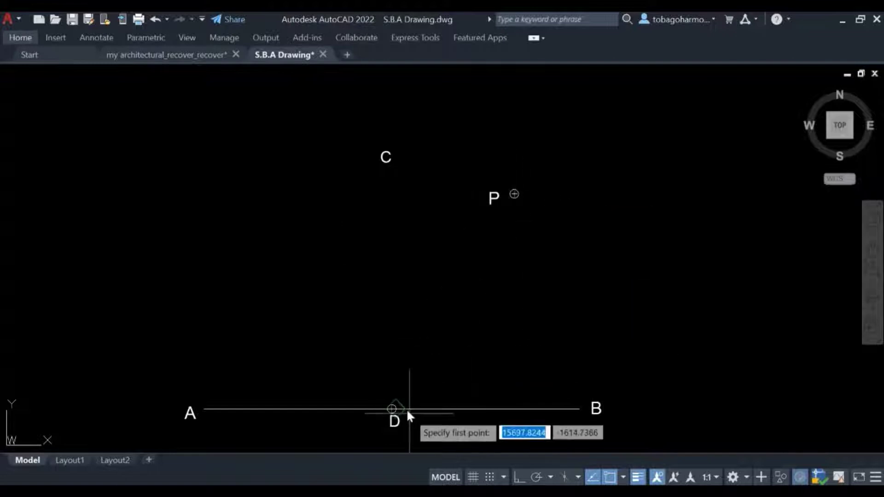
pyautogui.click(390, 407)
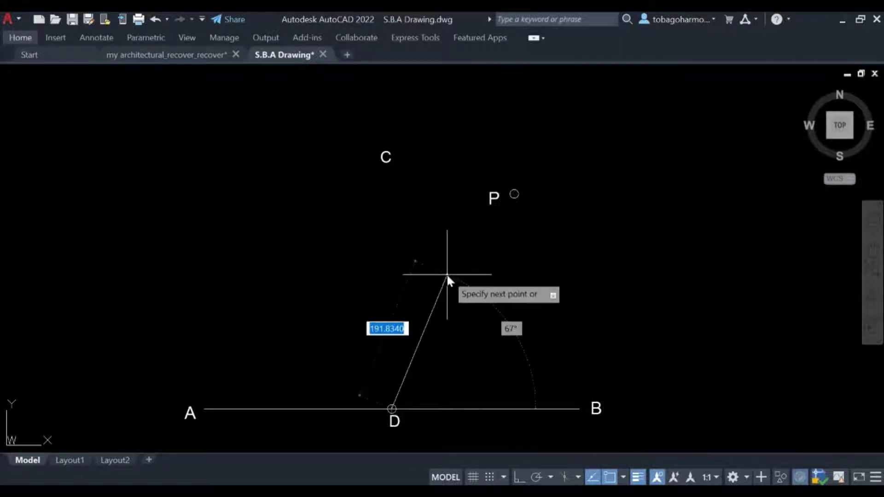
pyautogui.scroll(4, 500, 205)
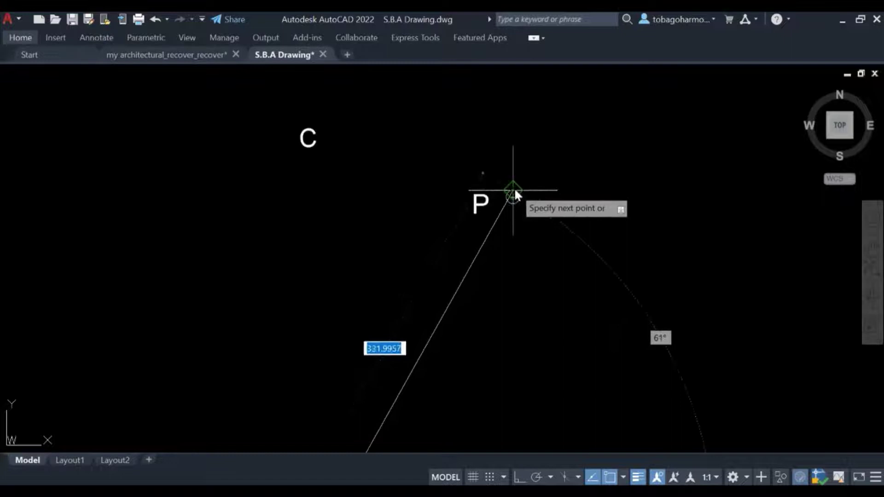
pyautogui.click(510, 202)
pyautogui.press('Return')
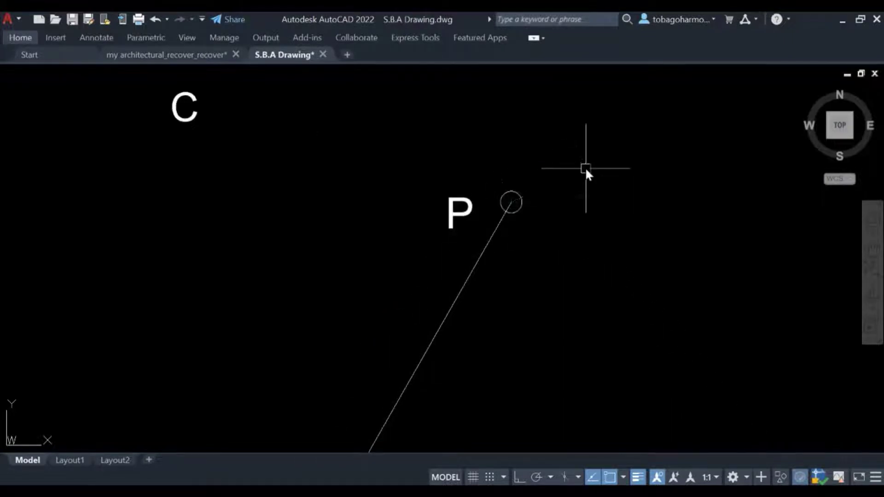
# Check the marker circles at P and D, then pan so P sits above D.
pyautogui.scroll(-4, 584, 174)
pyautogui.scroll(2, 580, 208)
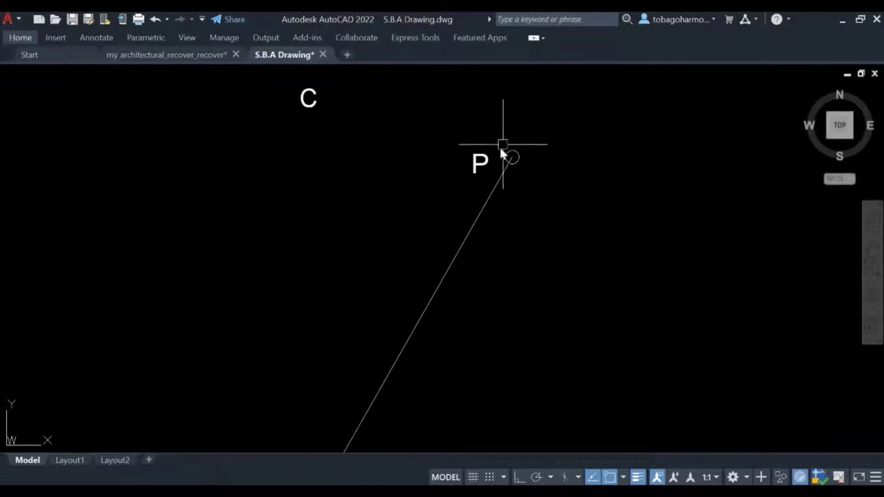
pyautogui.click(519, 154)
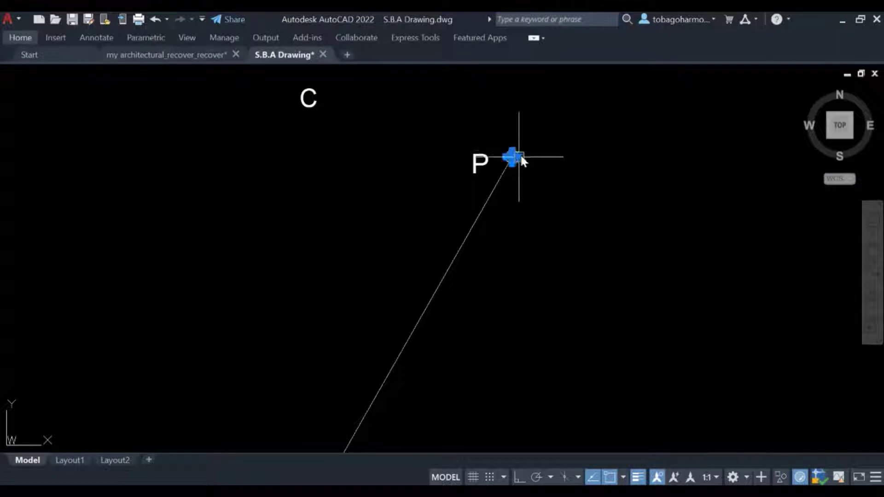
pyautogui.scroll(-3, 518, 157)
pyautogui.scroll(4, 433, 304)
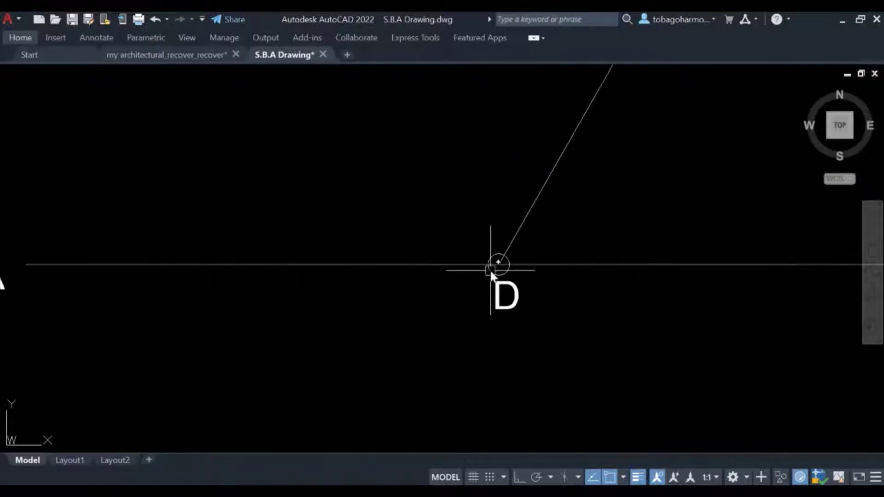
pyautogui.click(501, 256)
pyautogui.scroll(-2, 520, 245)
pyautogui.press('Escape')
pyautogui.scroll(3, 511, 251)
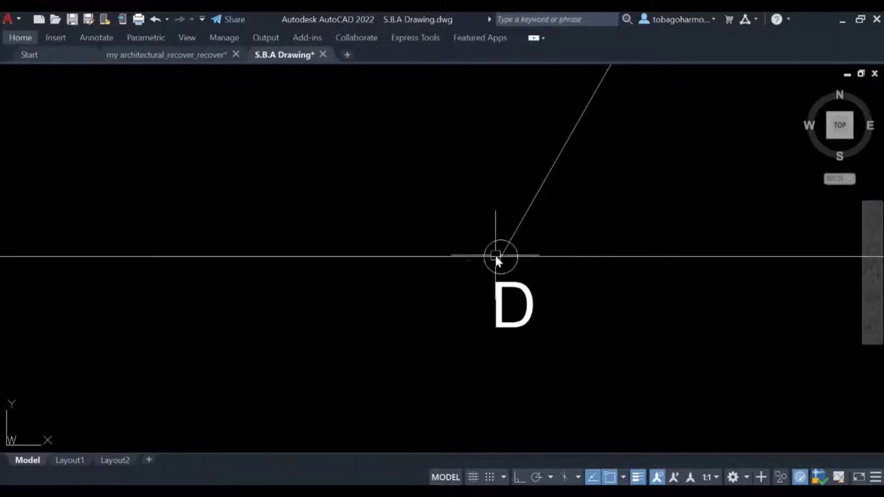
pyautogui.scroll(-1, 552, 237)
pyautogui.scroll(-2, 568, 217)
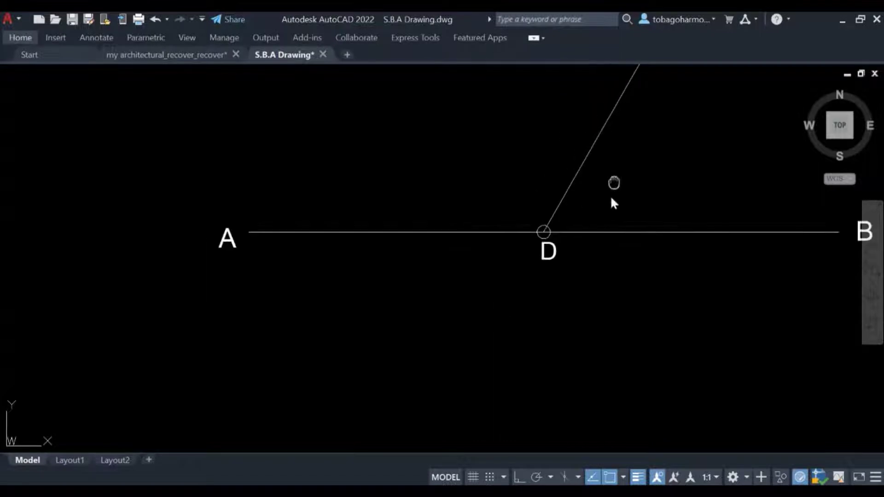
pyautogui.moveTo(612, 199)
pyautogui.mouseDown(button='middle')
pyautogui.moveTo(537, 304)
pyautogui.moveTo(546, 280)
pyautogui.mouseUp(button='middle')
pyautogui.scroll(-2, 541, 280)
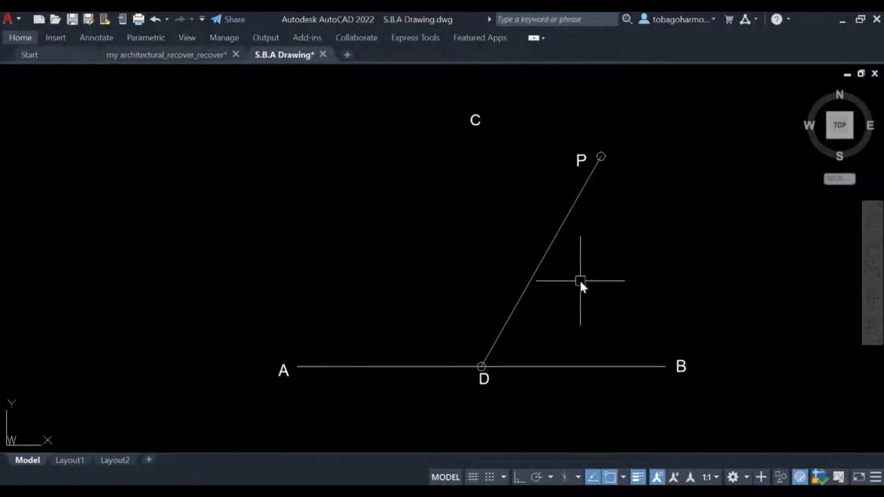
# With Ortho on, draw a vertical line from D up to just below C, perpendicular to AB.
pyautogui.click(519, 476)
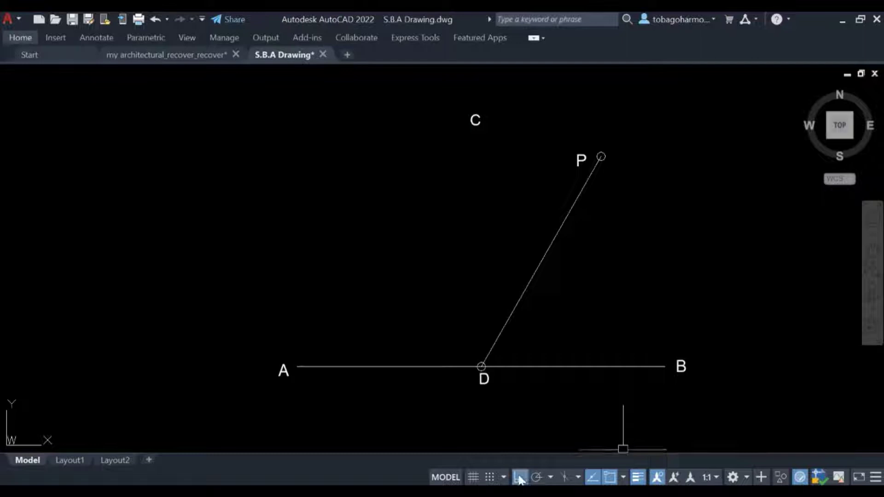
pyautogui.write('l')
pyautogui.press('Return')
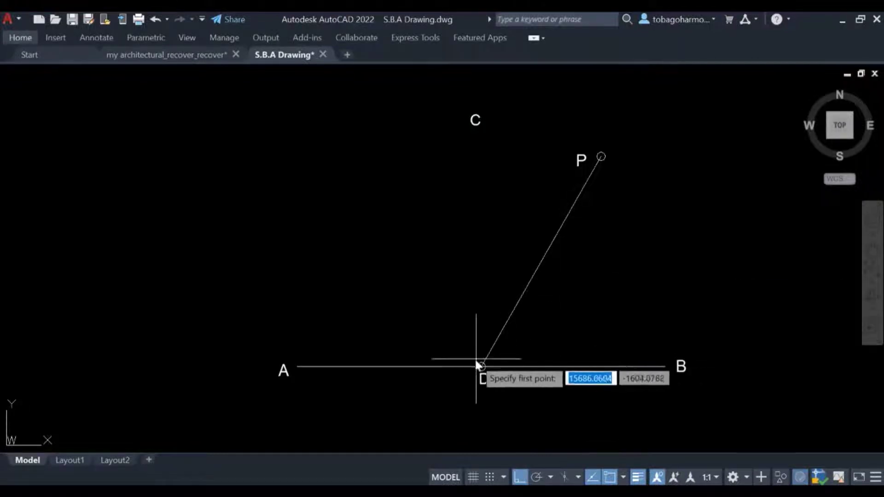
pyautogui.click(478, 366)
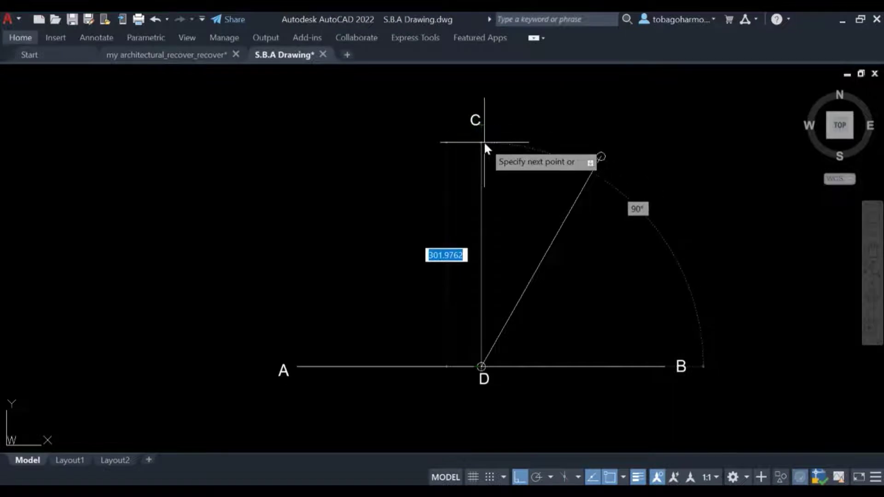
pyautogui.scroll(4, 483, 140)
pyautogui.click(481, 125)
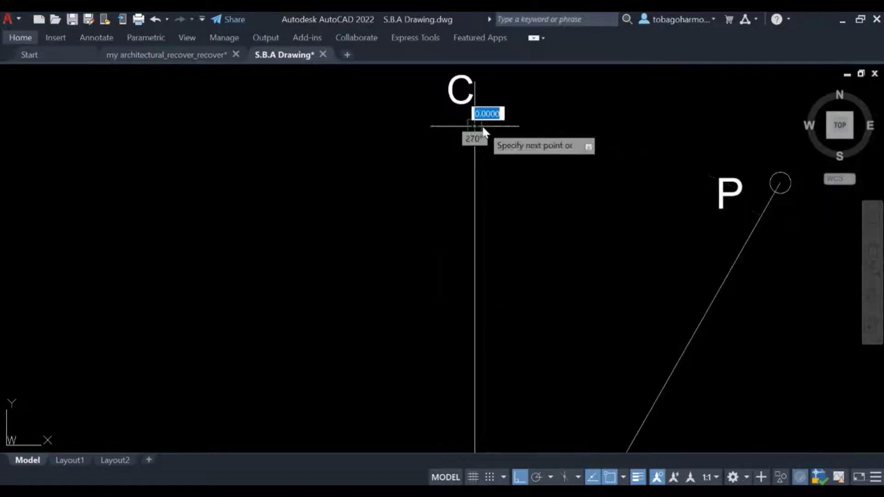
pyautogui.press('Escape')
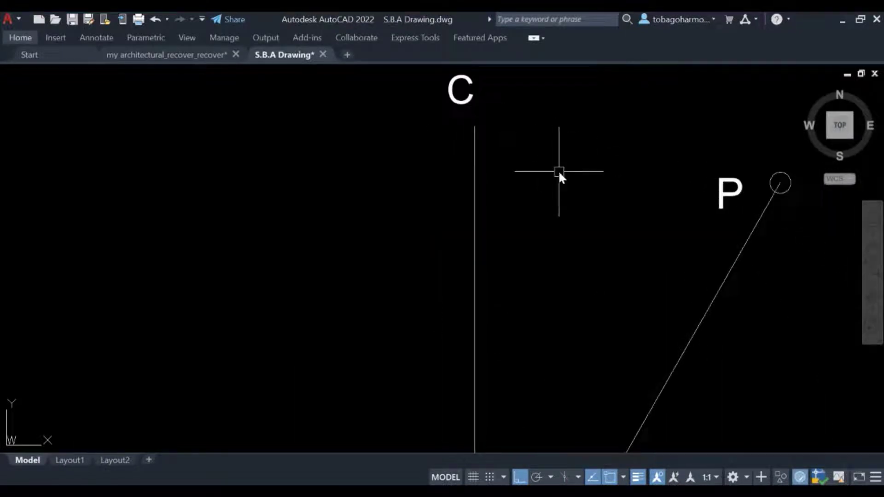
pyautogui.scroll(-4, 564, 184)
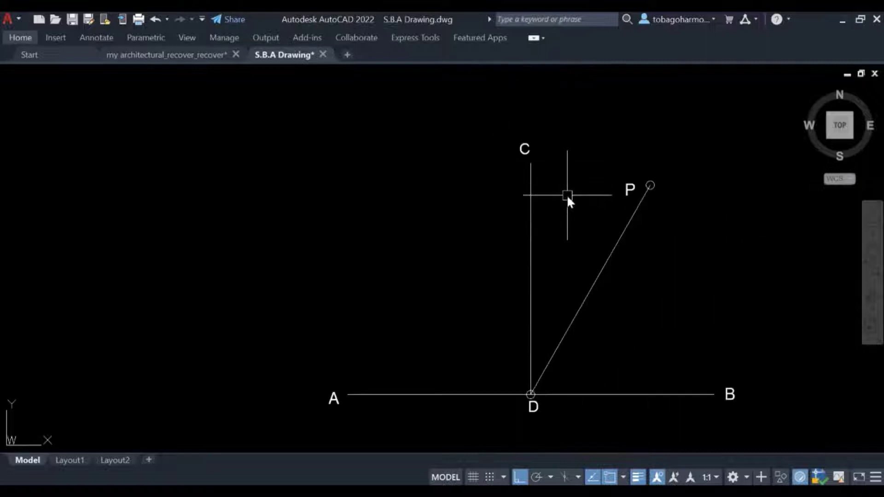
pyautogui.moveTo(567, 195)
pyautogui.mouseDown(button='middle')
pyautogui.moveTo(495, 220)
pyautogui.moveTo(495, 178)
pyautogui.mouseUp(button='middle')
pyautogui.scroll(2, 495, 220)
pyautogui.scroll(-3, 495, 180)
pyautogui.scroll(3, 496, 180)
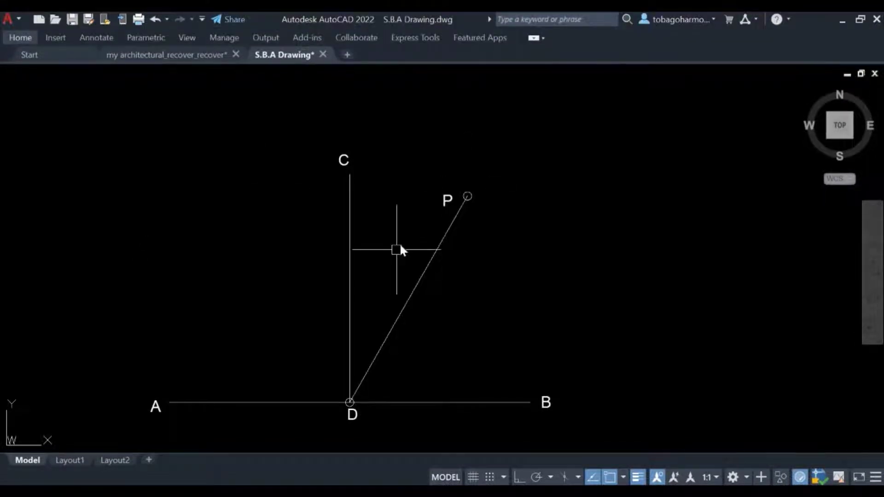
pyautogui.write('dim')
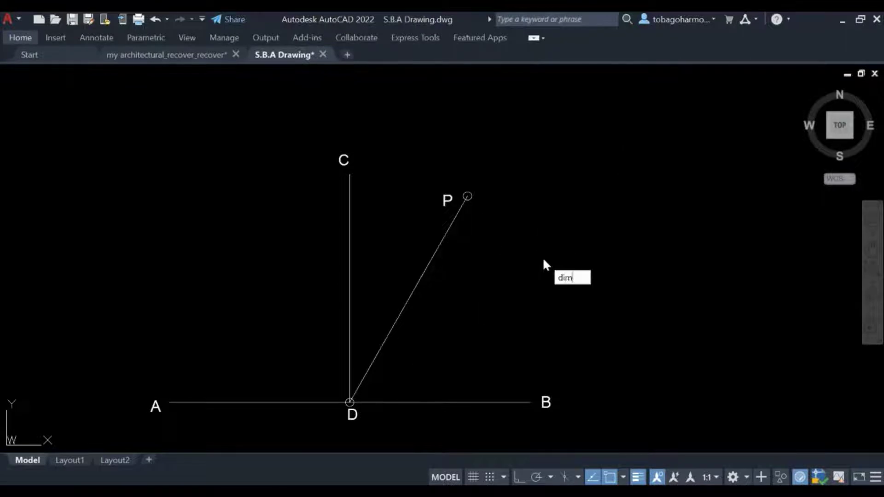
pyautogui.press('Return')
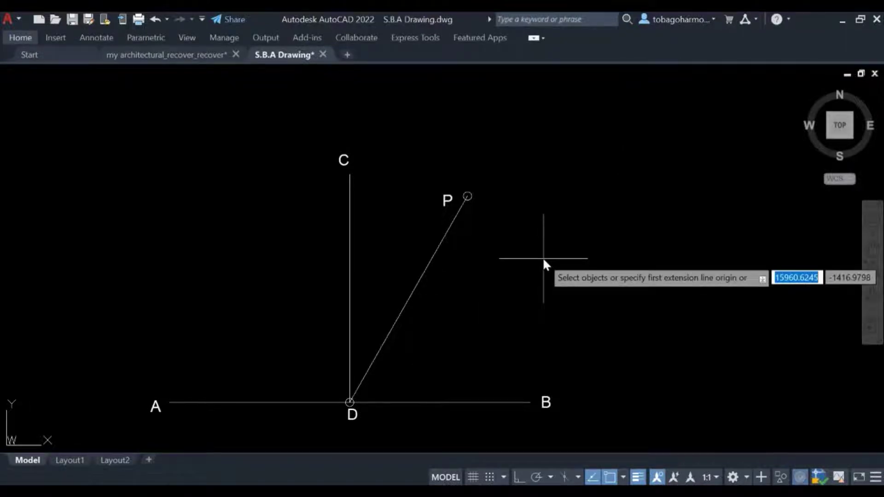
pyautogui.press('Escape')
pyautogui.write('diman')
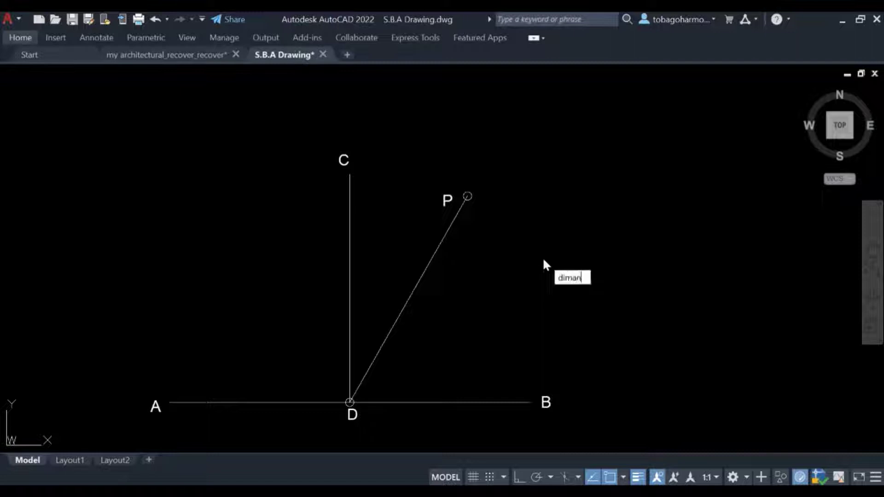
pyautogui.write('g')
pyautogui.press('Return')
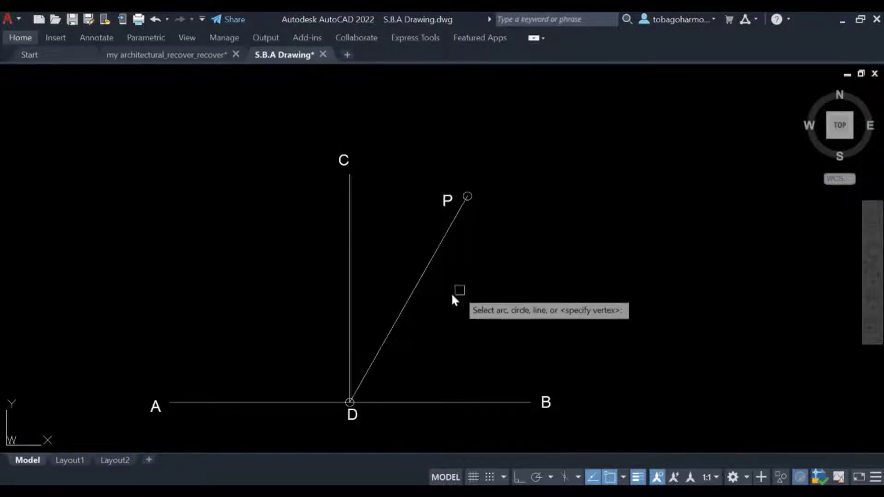
pyautogui.click(407, 300)
pyautogui.click(350, 299)
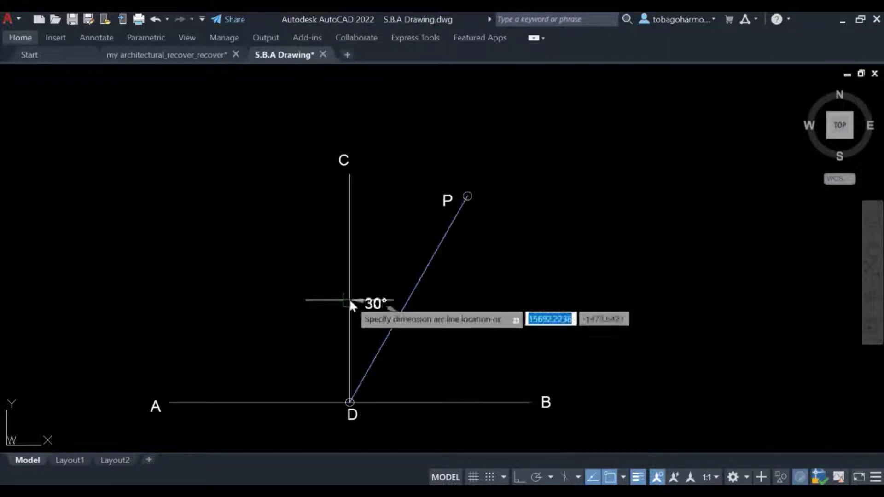
pyautogui.scroll(2, 379, 298)
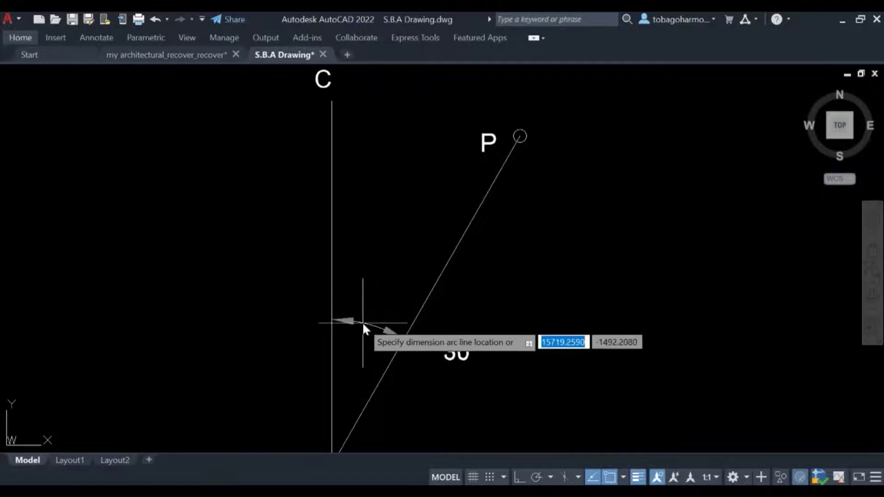
pyautogui.scroll(4, 391, 266)
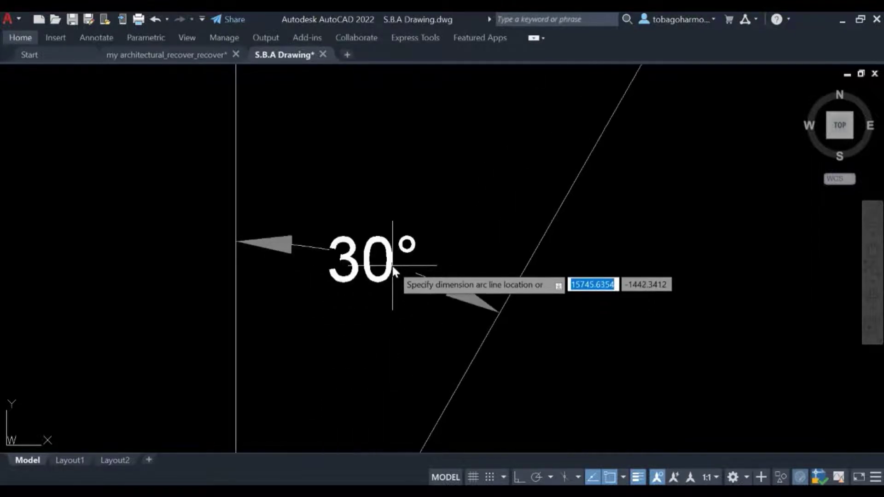
pyautogui.scroll(-4, 391, 264)
pyautogui.scroll(-2, 385, 307)
pyautogui.scroll(2, 386, 295)
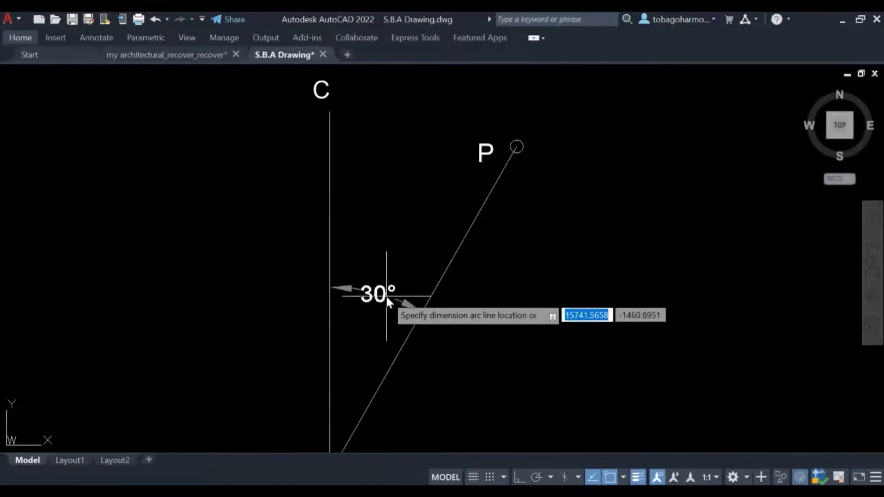
pyautogui.scroll(-2, 386, 296)
pyautogui.scroll(2, 385, 294)
pyautogui.scroll(-2, 385, 295)
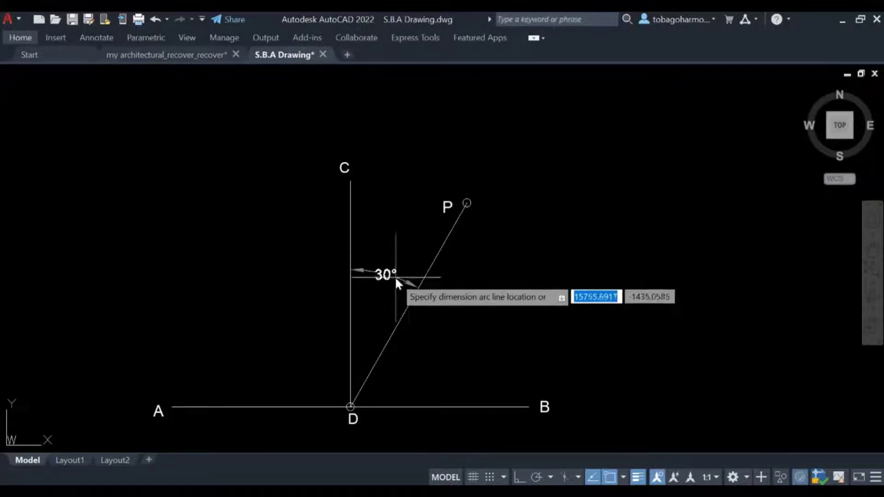
pyautogui.press('Escape')
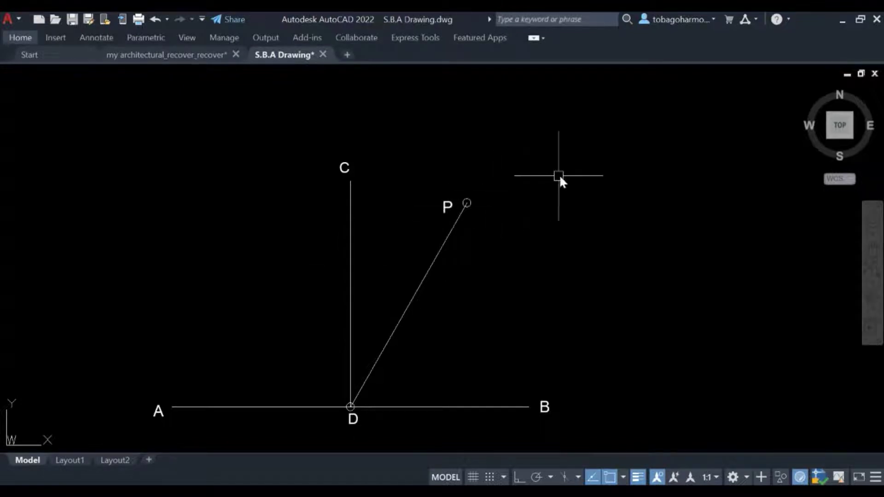
# Draw a line from P at a 150° angle, long enough to cross CD.
pyautogui.write('l')
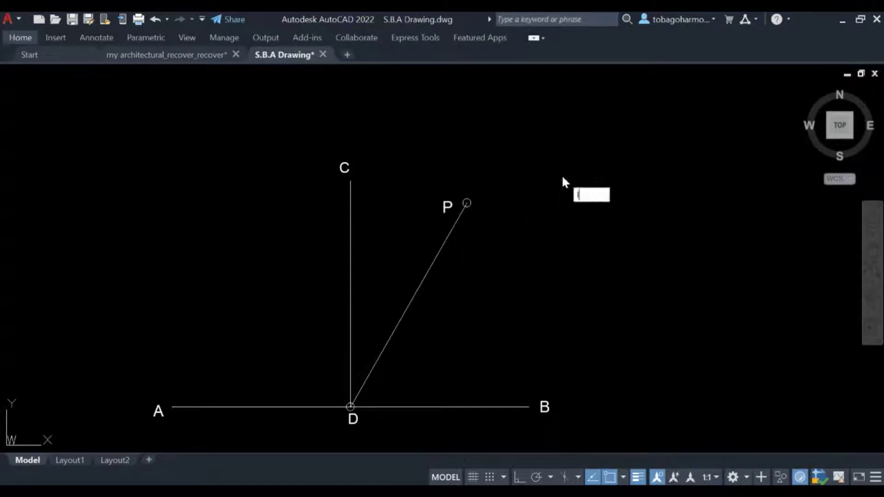
pyautogui.write('in')
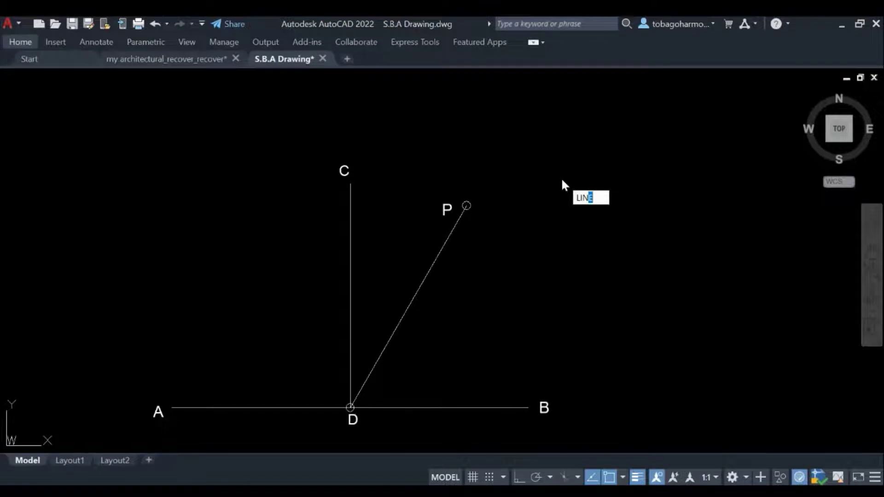
pyautogui.press('Return')
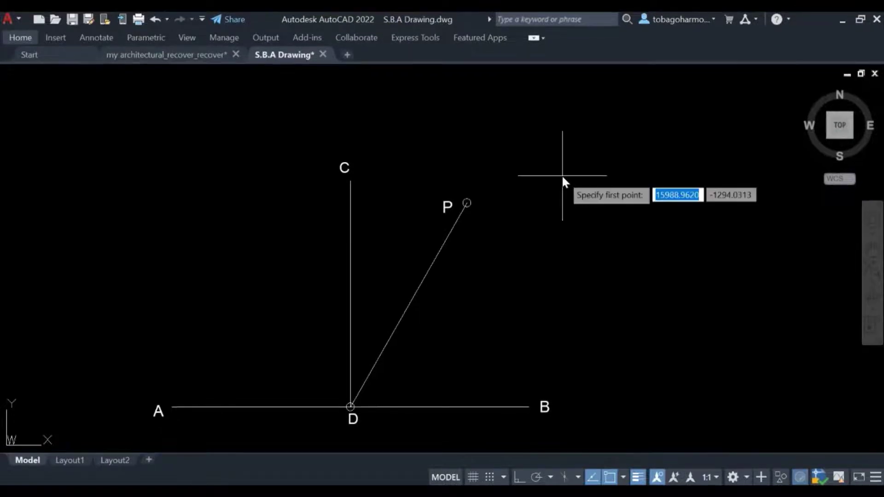
pyautogui.click(466, 202)
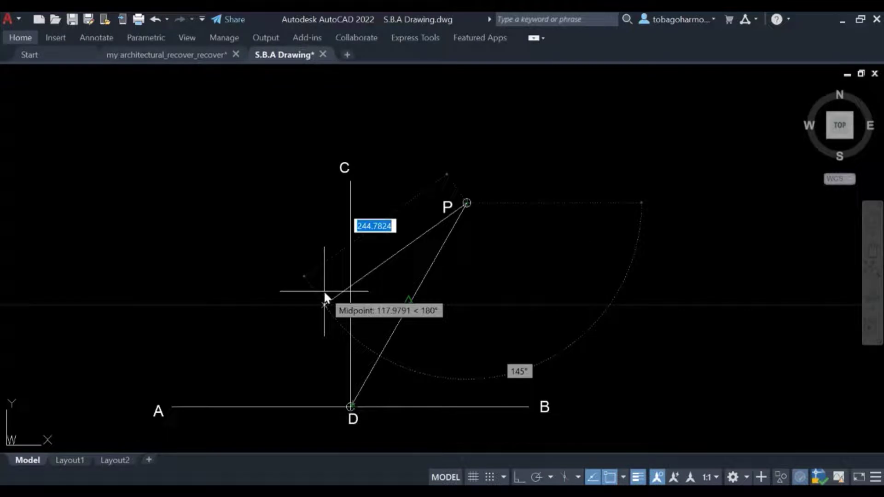
pyautogui.press('Tab')
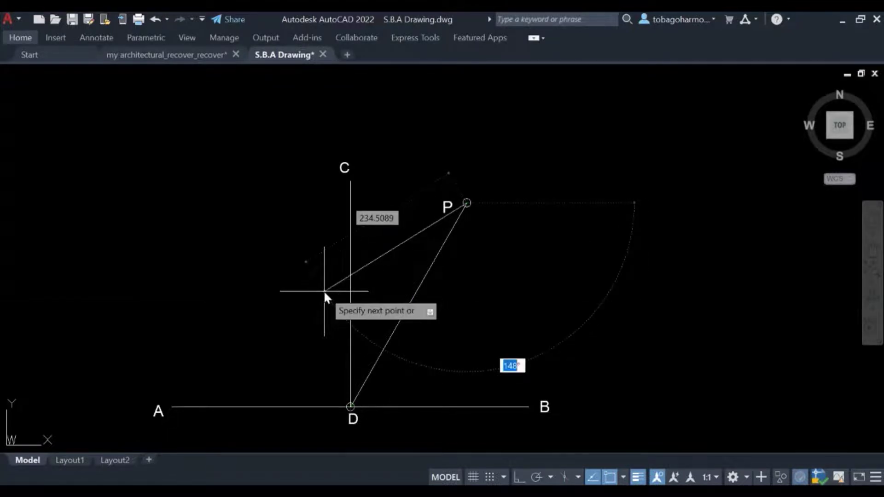
pyautogui.write('150')
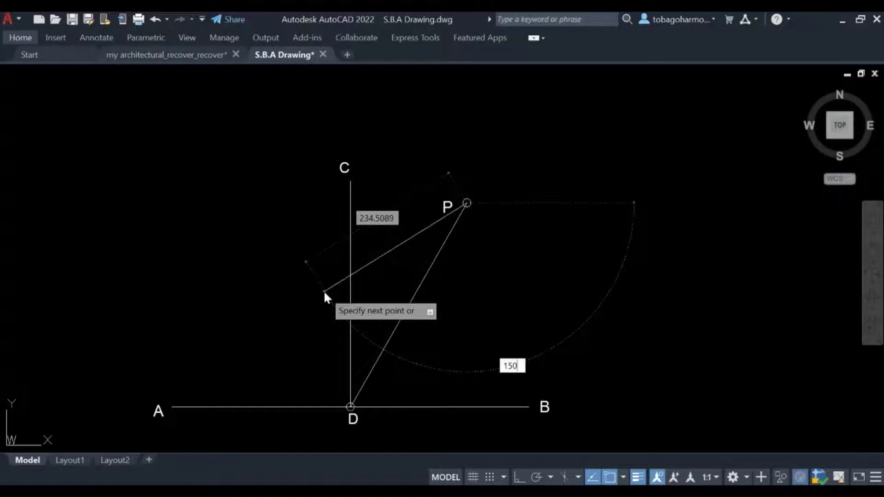
pyautogui.press('Return')
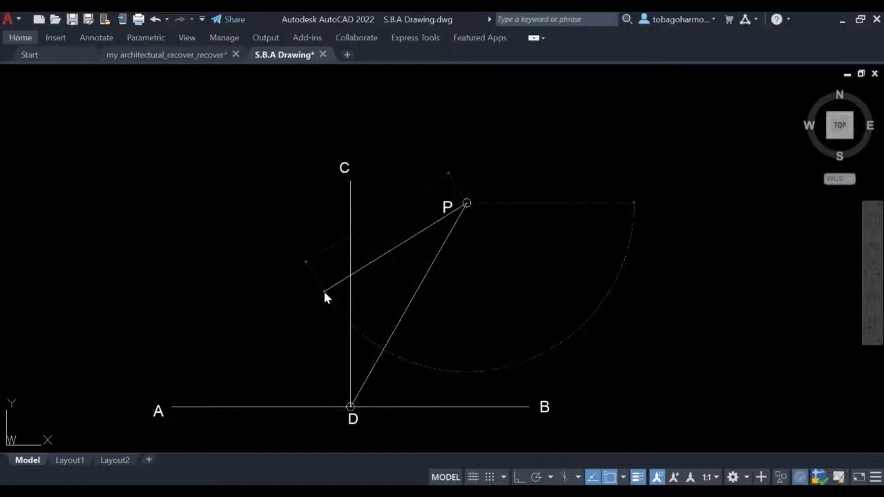
pyautogui.press('Return')
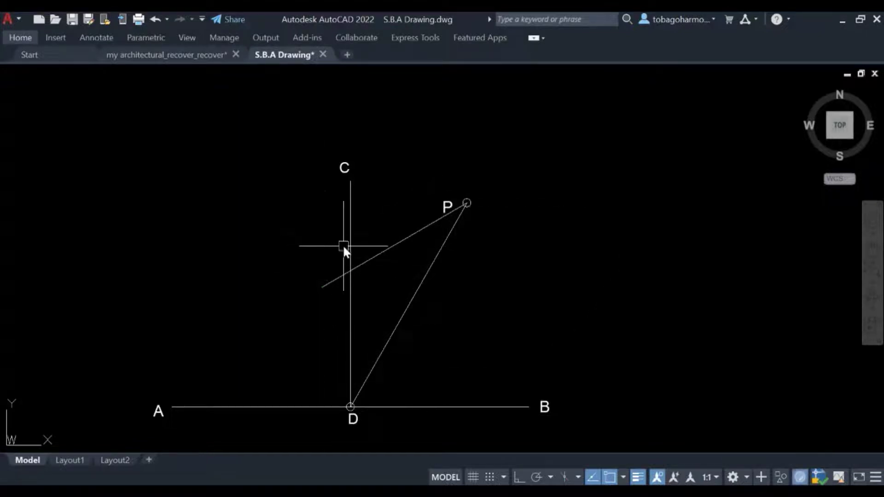
# Trim the 150° line's stub left of CD so it ends on CD.
pyautogui.write('tri')
pyautogui.press('Return')
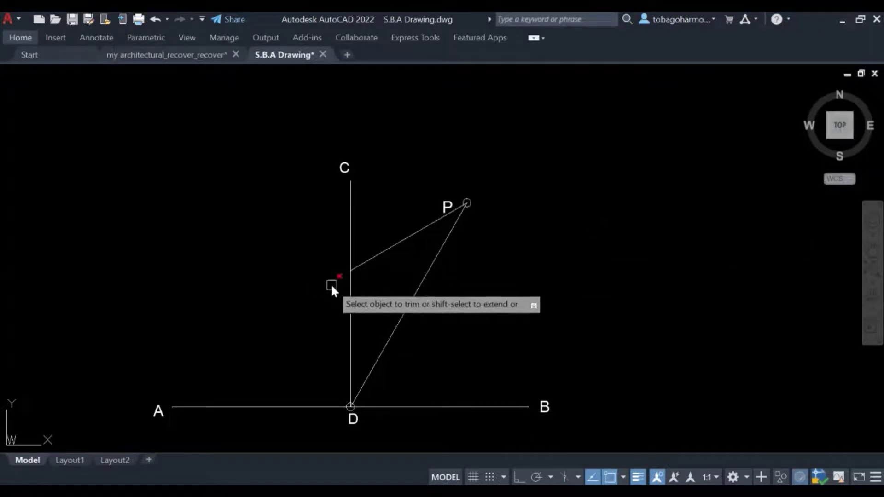
pyautogui.click(330, 282)
pyautogui.press('Return')
pyautogui.scroll(2, 482, 208)
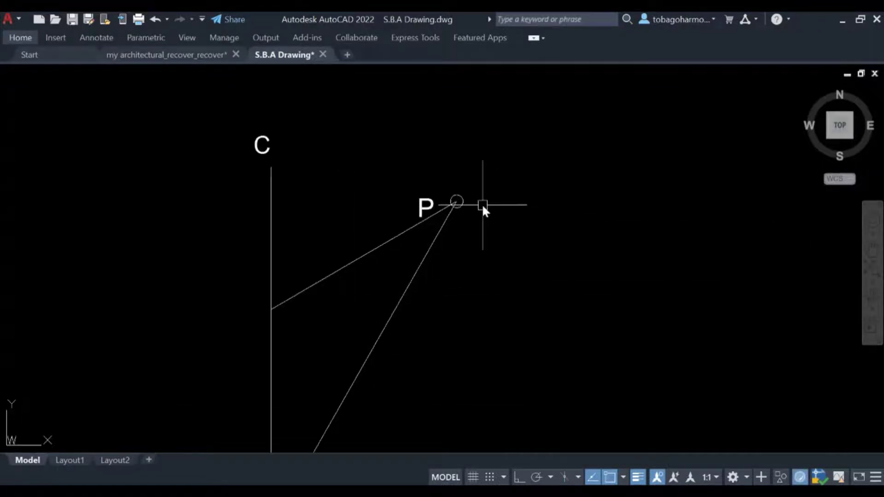
pyautogui.moveTo(461, 236); pyautogui.dragTo(471, 236, button='middle')
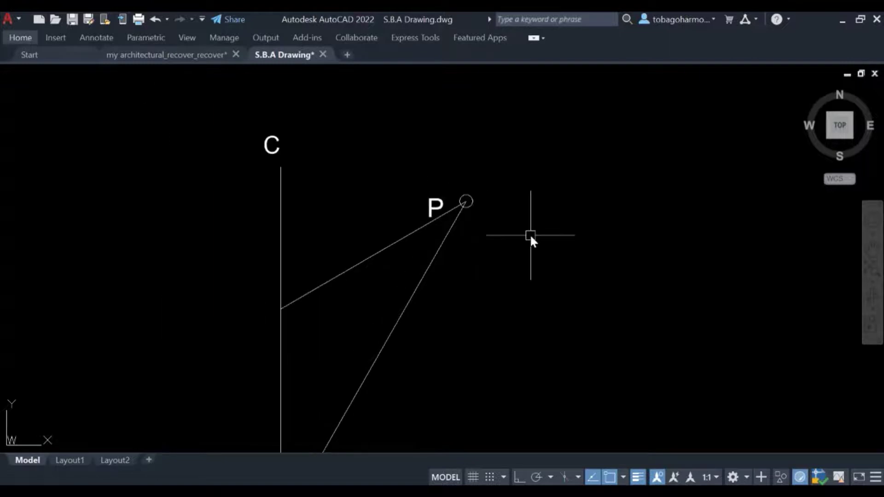
# Confirm the 150° angle between the new line and PD with DIMANGULAR, then delete the dimension.
pyautogui.write('dimmang')
pyautogui.press('Return')
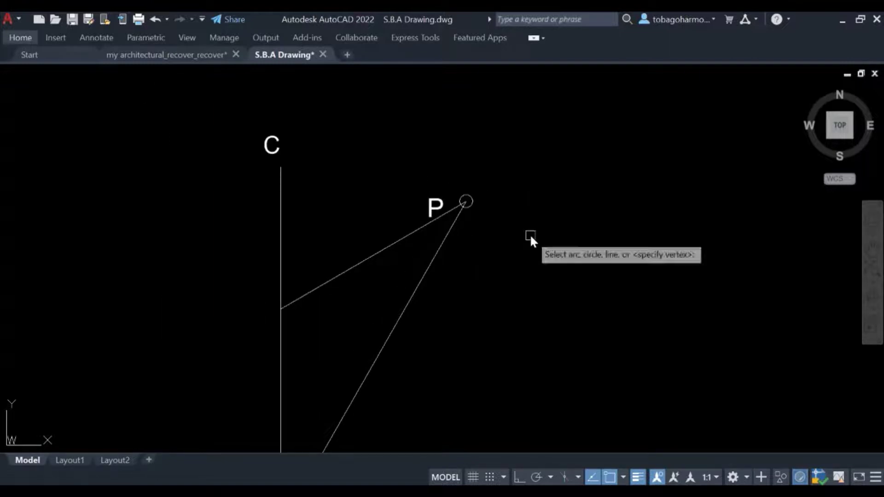
pyautogui.click(403, 238)
pyautogui.click(427, 264)
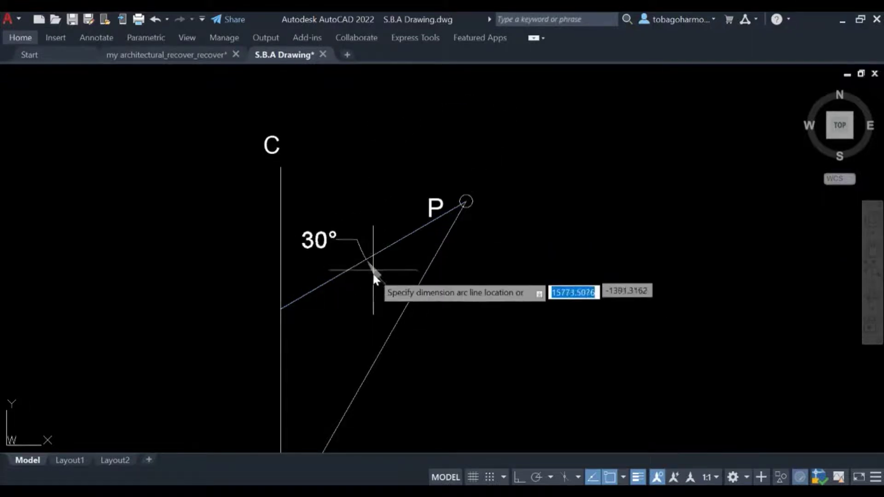
pyautogui.scroll(4, 371, 312)
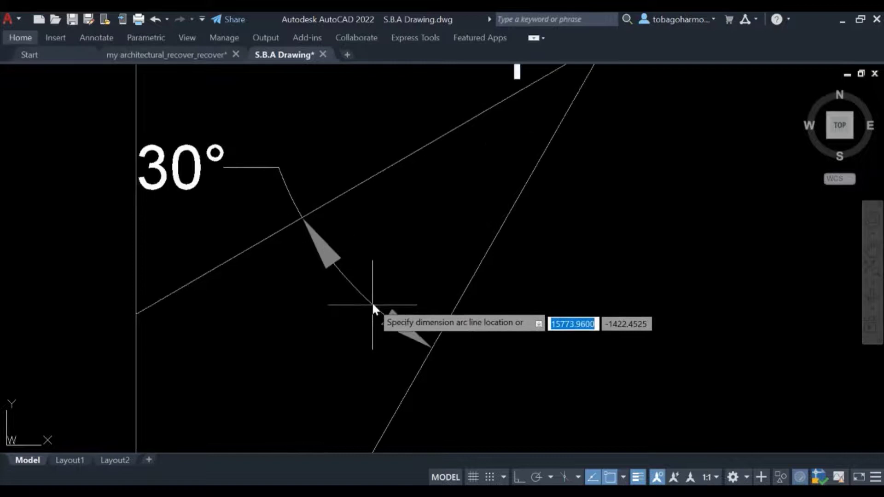
pyautogui.scroll(-4, 394, 296)
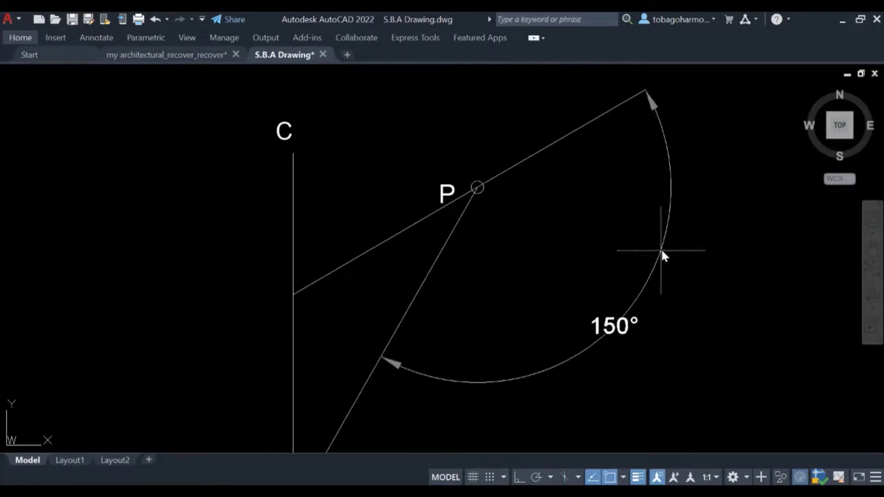
pyautogui.click(668, 225)
pyautogui.click(632, 218)
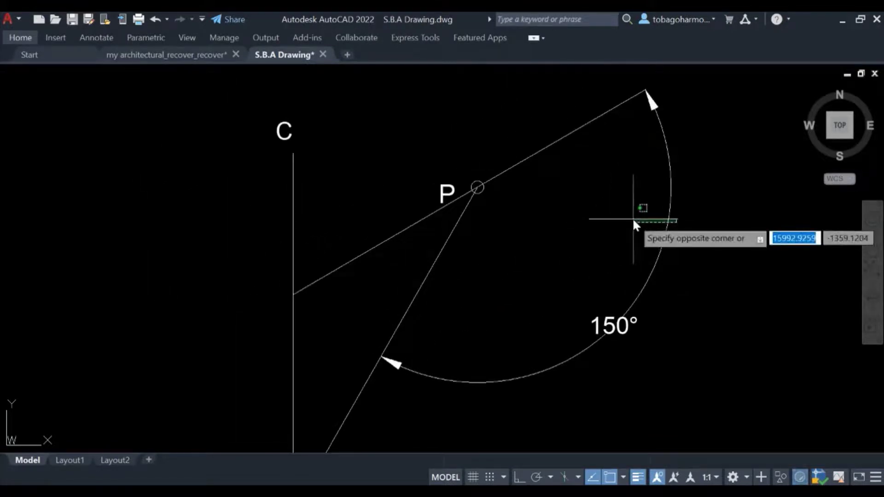
pyautogui.click(632, 218)
pyautogui.press('Delete')
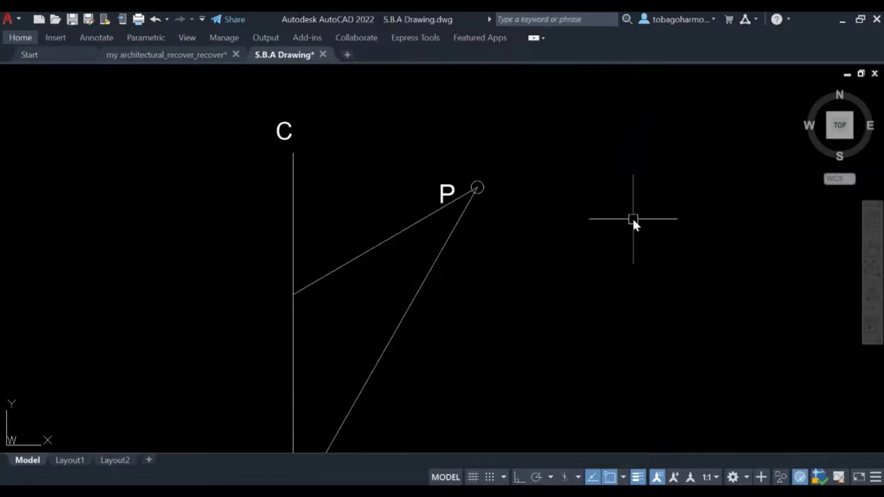
pyautogui.scroll(-2, 632, 219)
# Draw a circle centred at O with its radius set by point P, then select it.
pyautogui.moveTo(592, 280); pyautogui.dragTo(567, 264, button='middle')
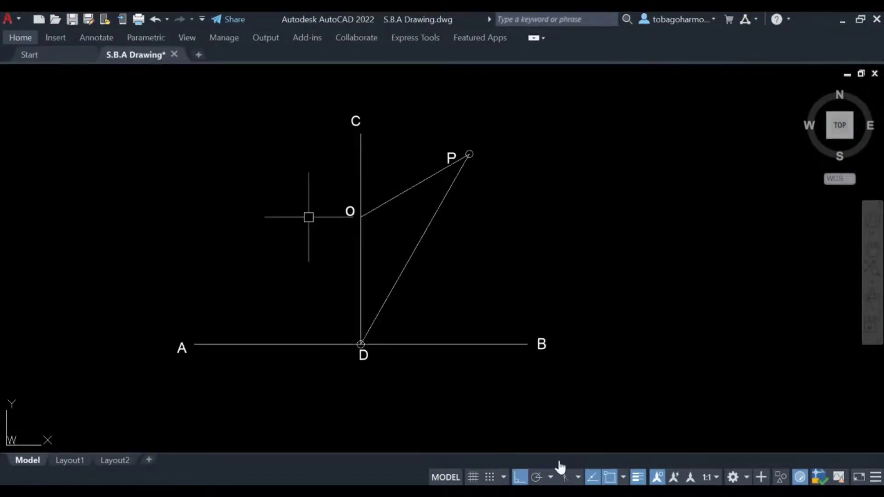
pyautogui.write('circle')
pyautogui.press('Return')
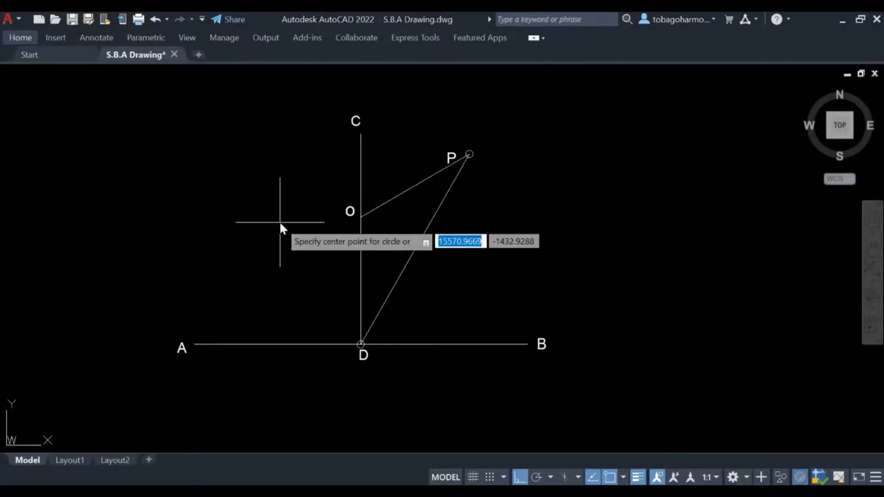
pyautogui.click(361, 215)
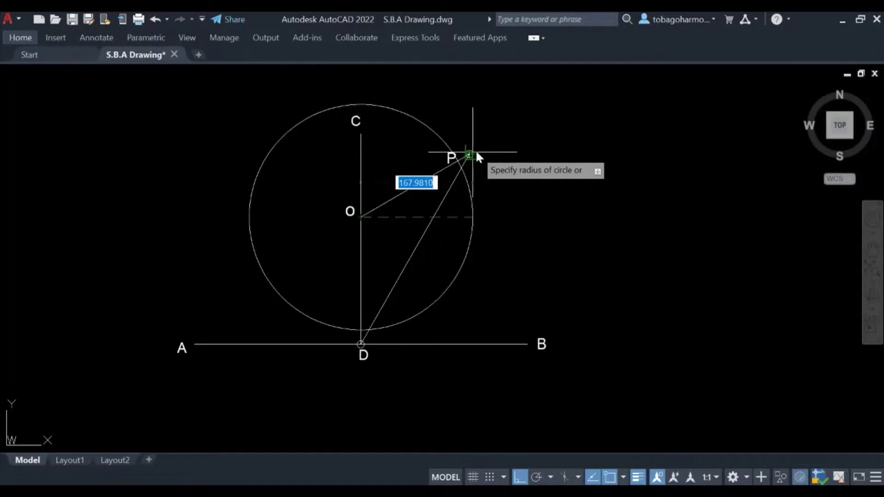
pyautogui.scroll(5, 471, 154)
pyautogui.click(444, 161)
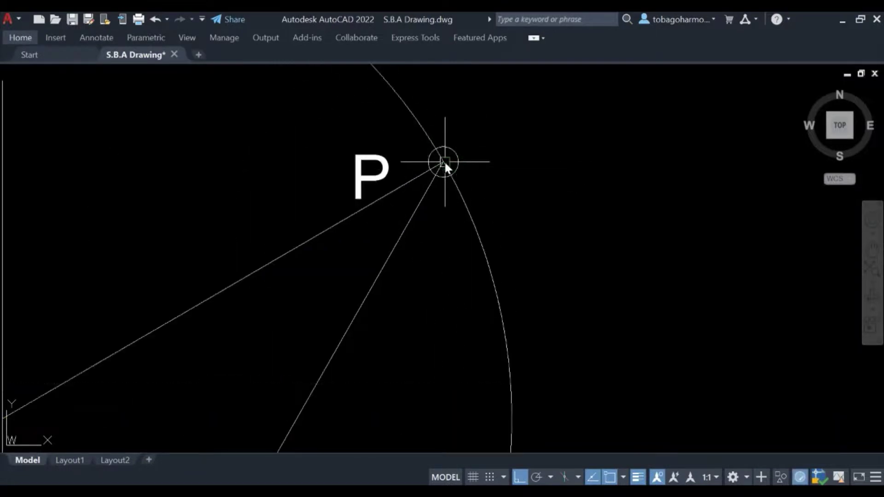
pyautogui.scroll(-5, 444, 161)
pyautogui.moveTo(496, 138); pyautogui.dragTo(498, 160, button='middle')
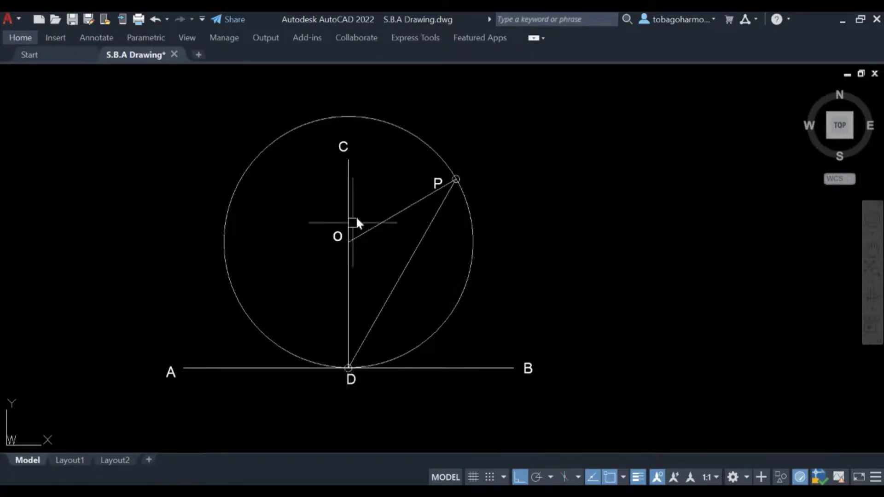
pyautogui.click(416, 134)
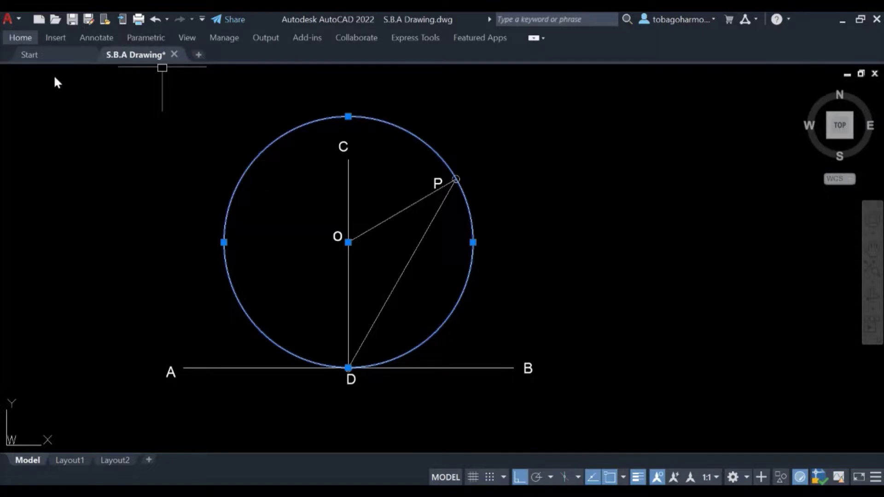
# Assign the selected circle to Layer8 from the Home Layers list, then deselect it.
pyautogui.click(27, 38)
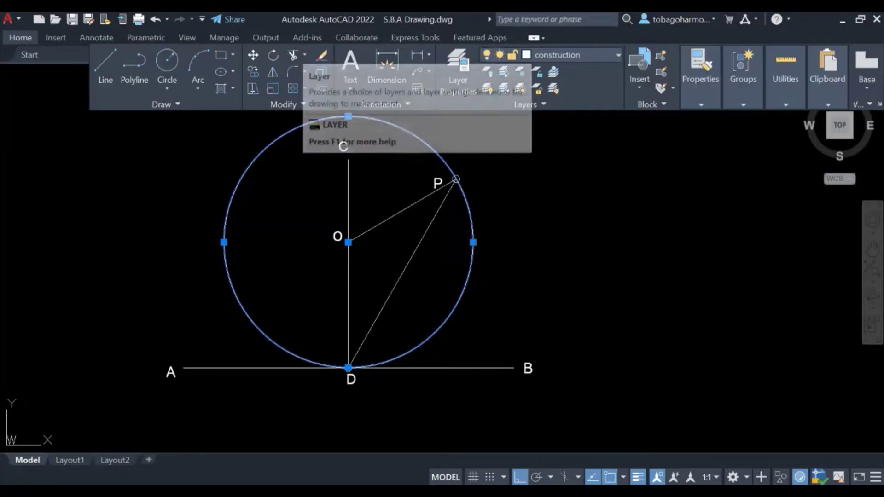
pyautogui.click(570, 55)
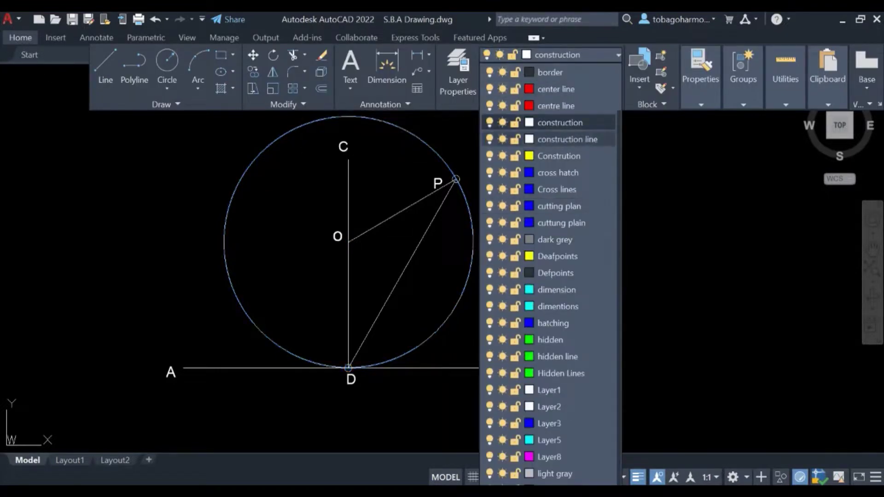
pyautogui.click(550, 456)
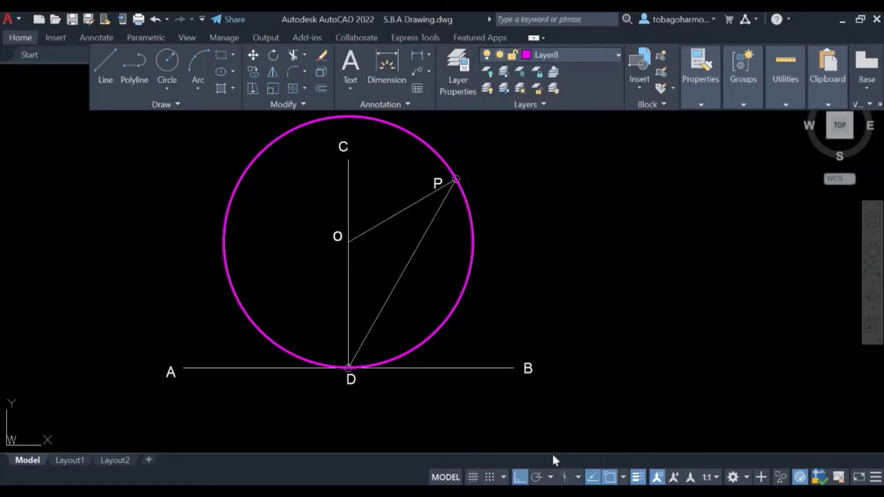
pyautogui.press('Escape')
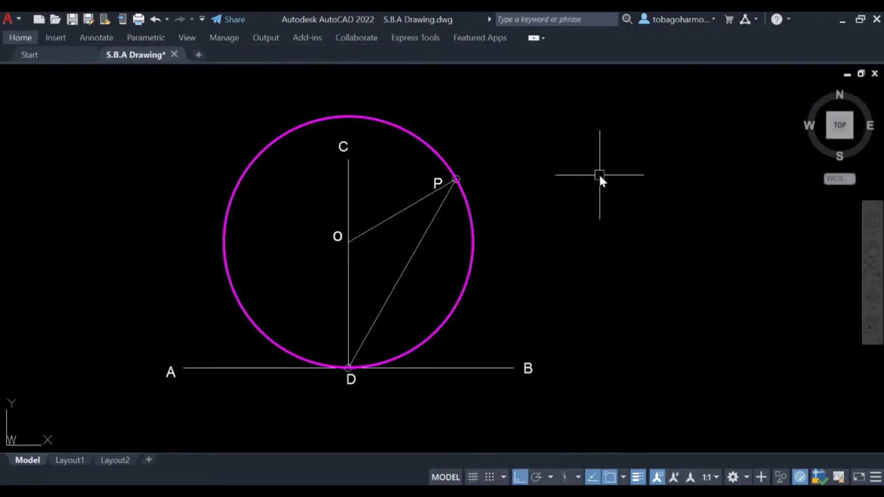
pyautogui.moveTo(598, 173)
pyautogui.mouseDown(button='middle')
pyautogui.moveTo(595, 194)
pyautogui.moveTo(612, 183)
pyautogui.mouseUp(button='middle')
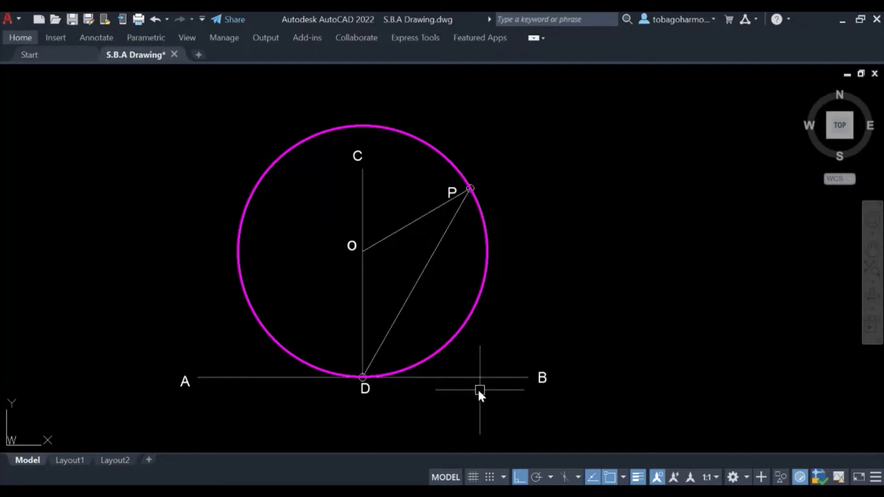
# Move line AB onto Layer8 from the Home Layers list, then recentre the view.
pyautogui.click(457, 378)
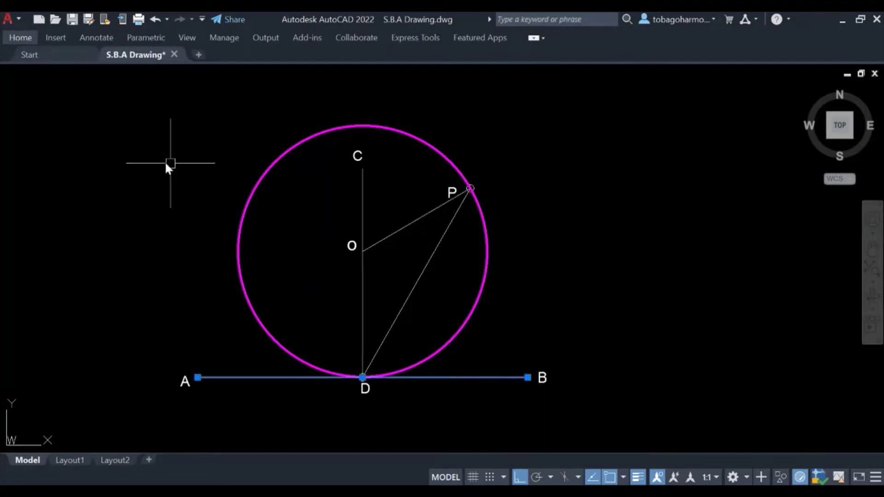
pyautogui.click(19, 38)
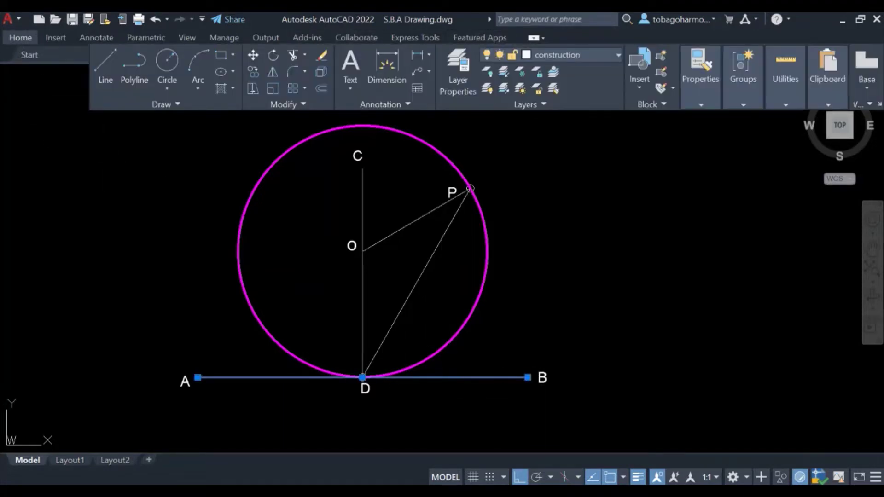
pyautogui.click(566, 55)
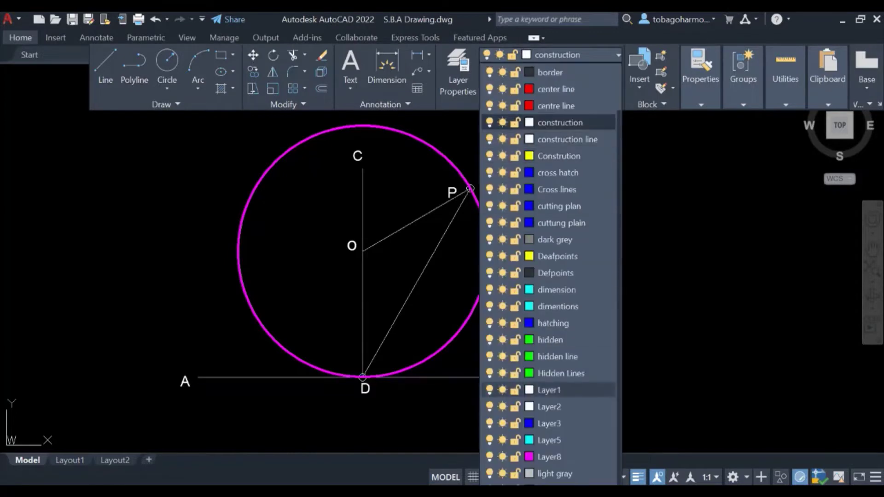
pyautogui.click(548, 456)
pyautogui.press('Escape')
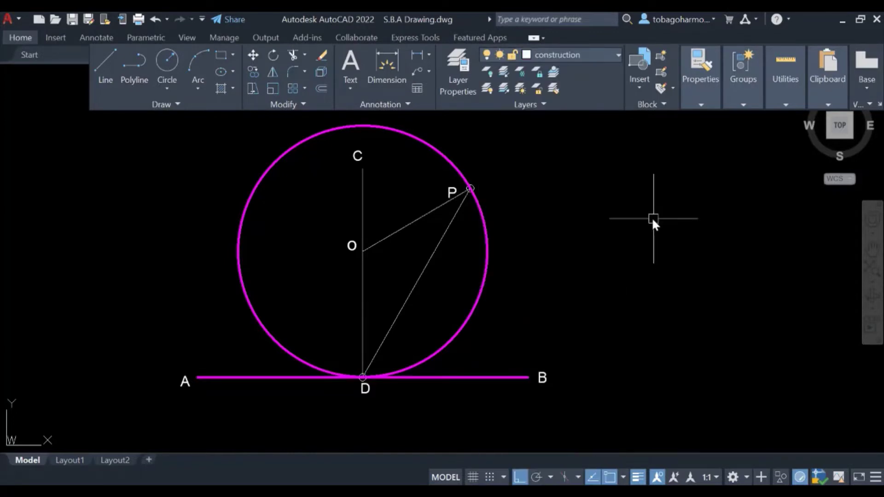
pyautogui.moveTo(601, 184)
pyautogui.mouseDown(button='middle')
pyautogui.moveTo(623, 201)
pyautogui.moveTo(633, 196)
pyautogui.mouseUp(button='middle')
pyautogui.scroll(2, 623, 200)
pyautogui.scroll(-2, 623, 199)
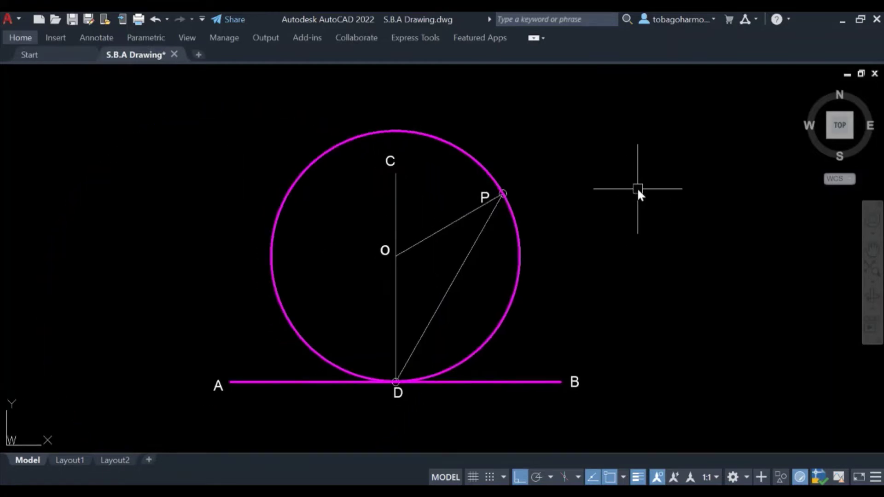